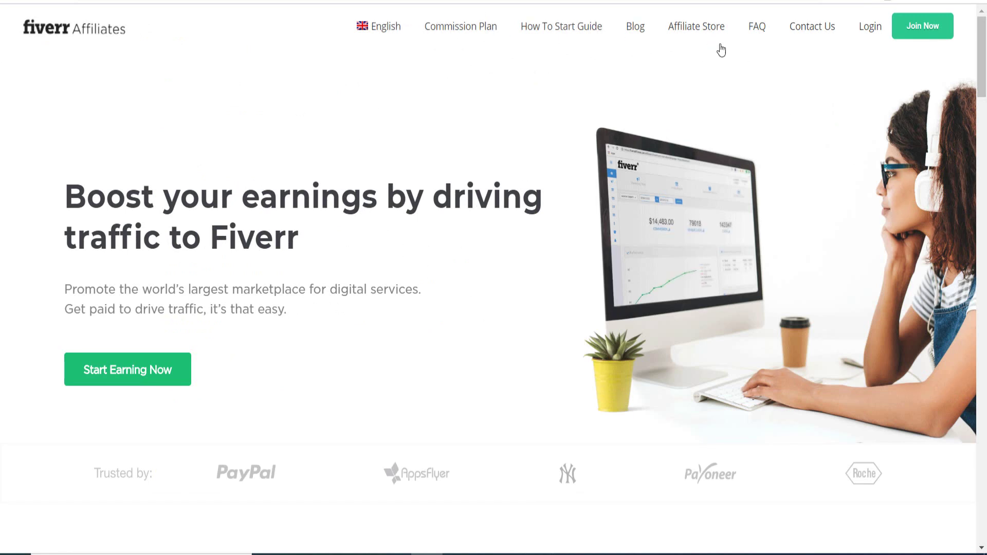
- Open the Fiverr Affiliates commission plan and examine the CPA payout tiers and the service categories in each
left_click(455, 32)
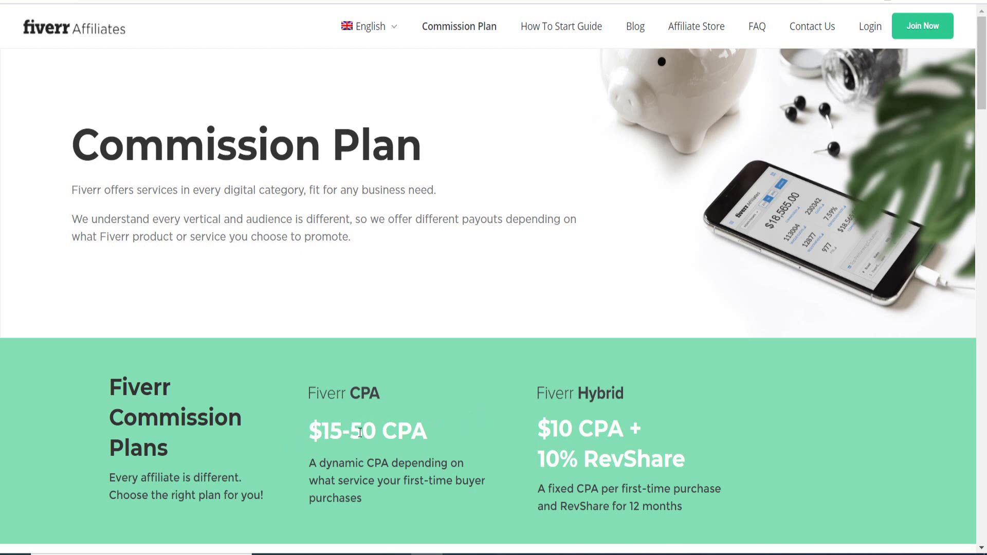
left_click_drag(982, 65, 985, 208)
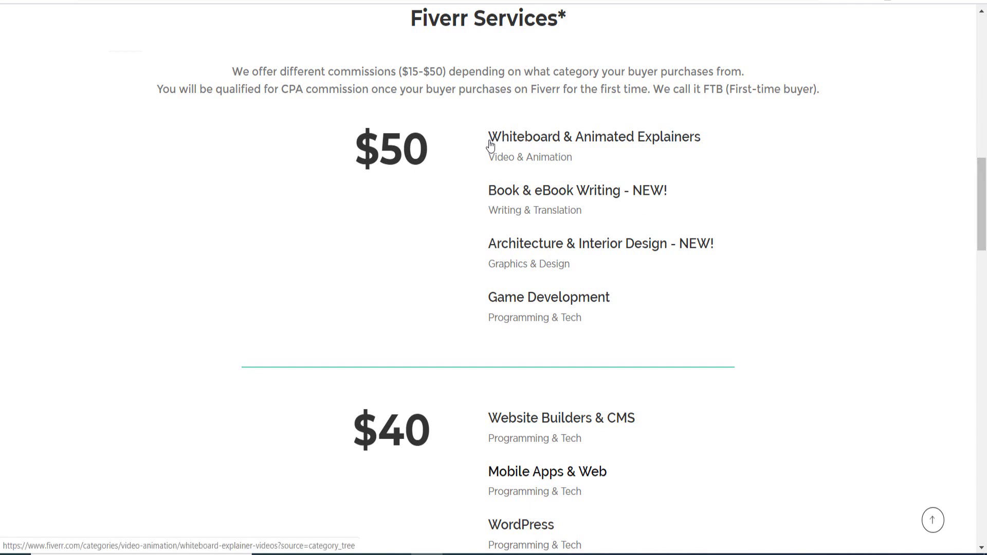
left_click_drag(491, 140, 509, 141)
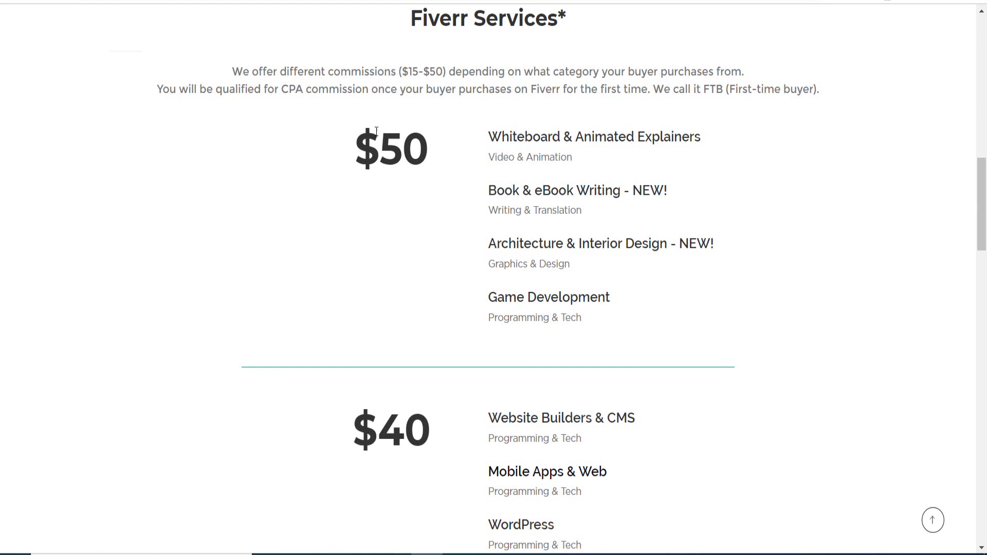
left_click_drag(982, 209, 985, 257)
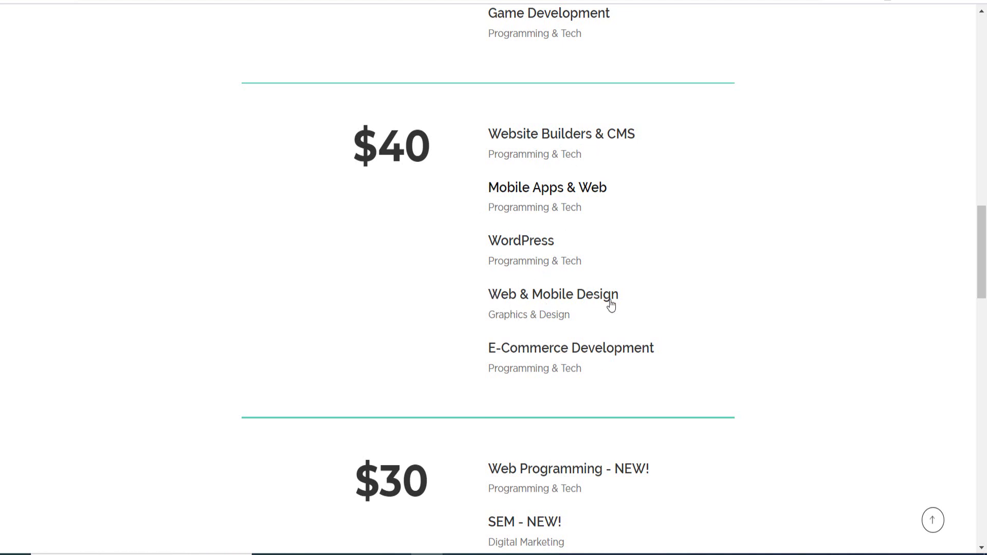
left_click_drag(982, 252, 984, 317)
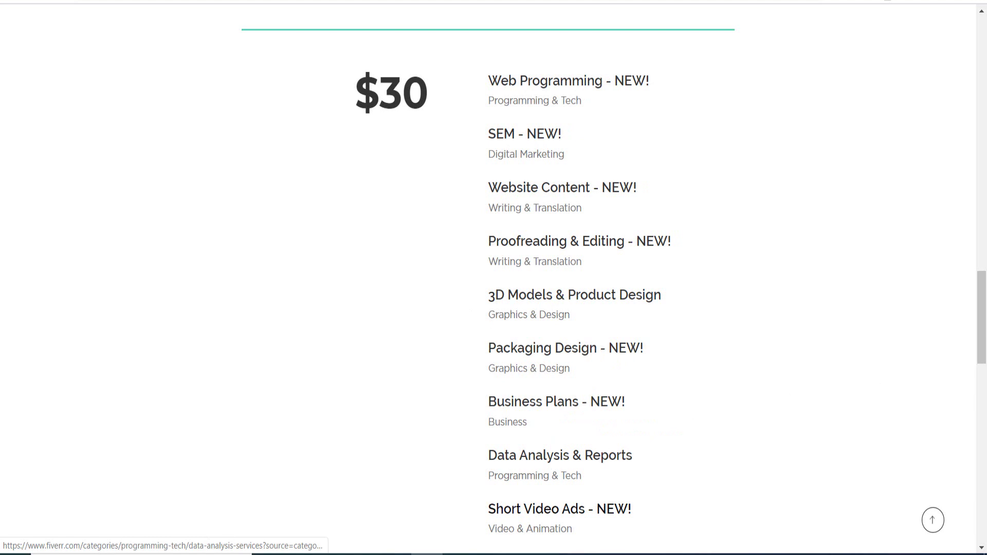
scroll(982, 319, "down", 6)
scroll(984, 411, "down", 4)
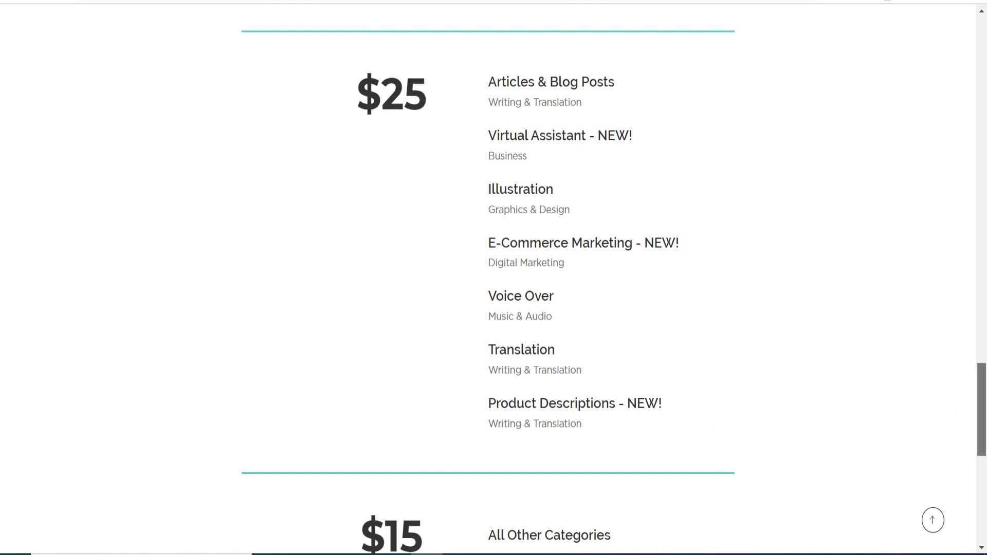
scroll(984, 421, "down", 1)
left_click_drag(984, 422, 984, 430)
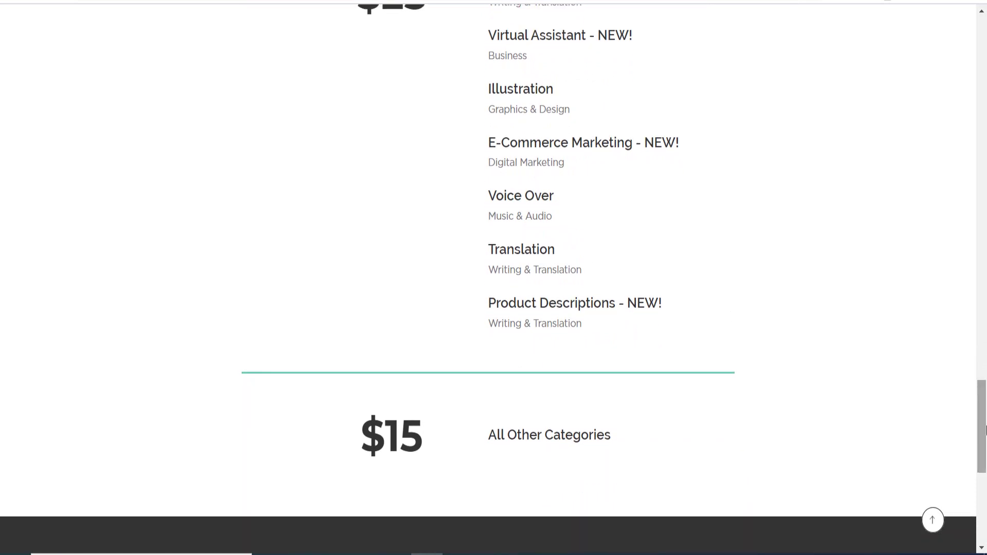
triple_click(359, 449)
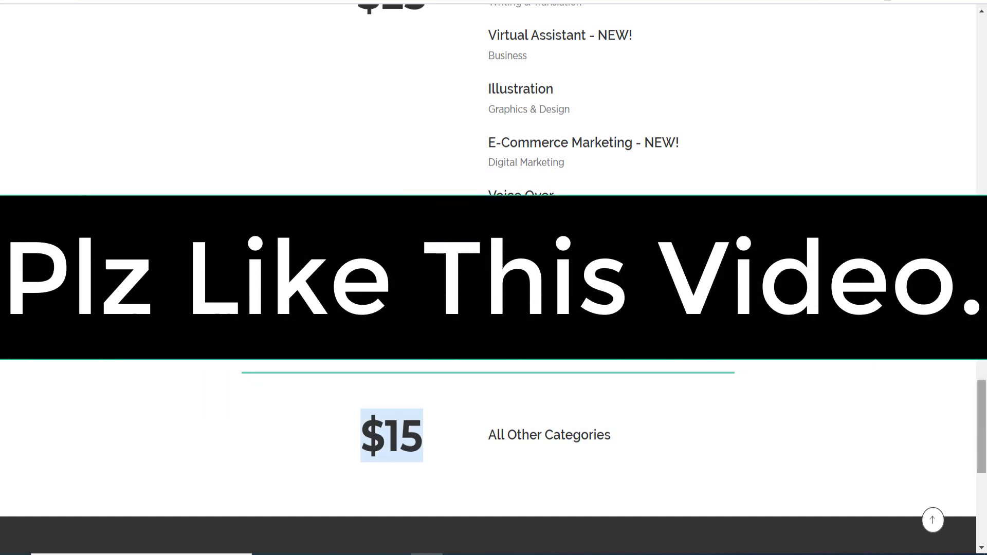
left_click_drag(981, 427, 984, 65)
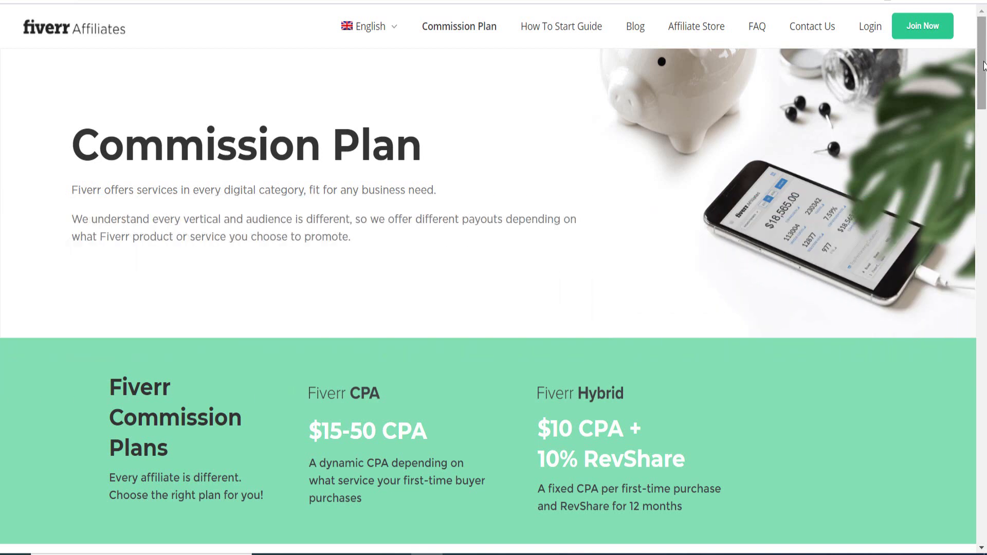
- Open the affiliate program sign-up form and examine the available account types
left_click(930, 29)
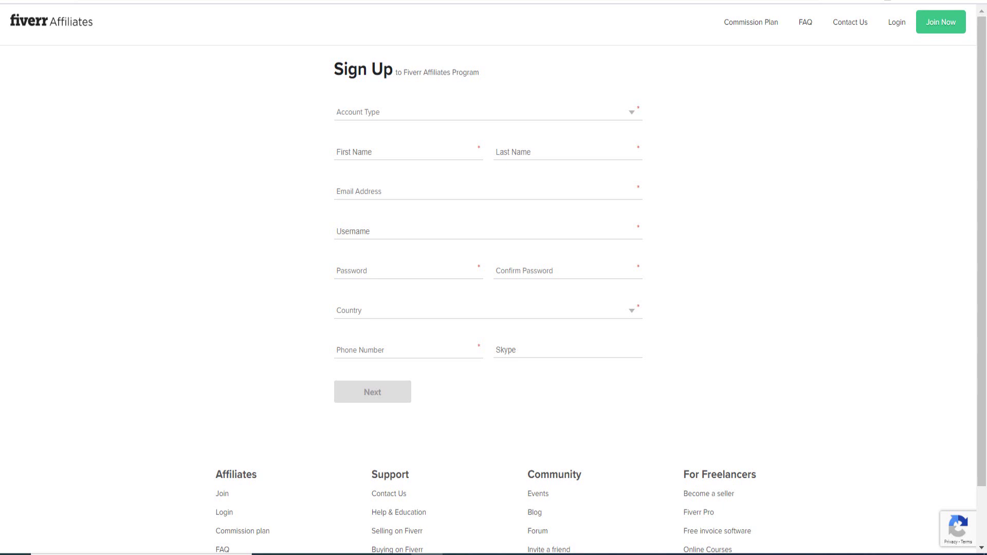
left_click(390, 119)
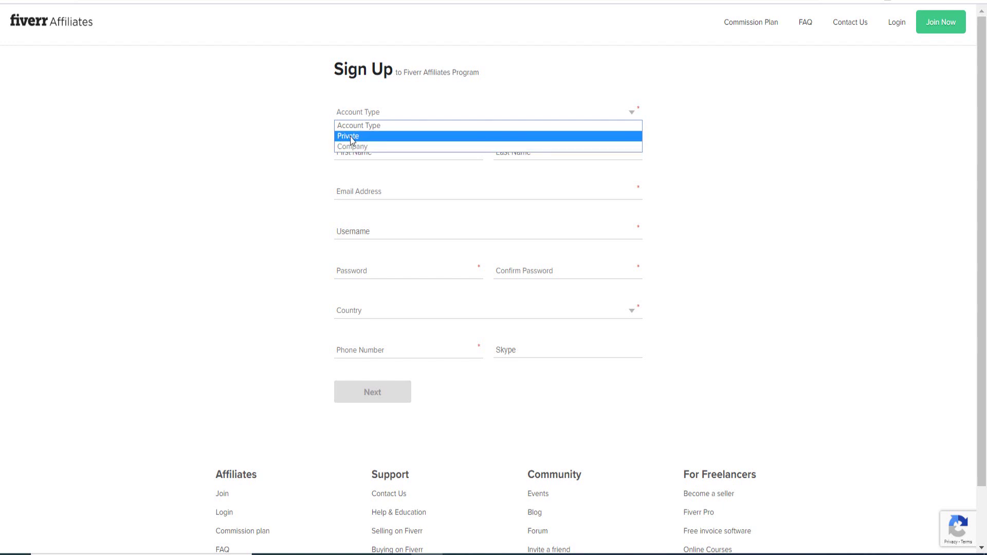
left_click(305, 140)
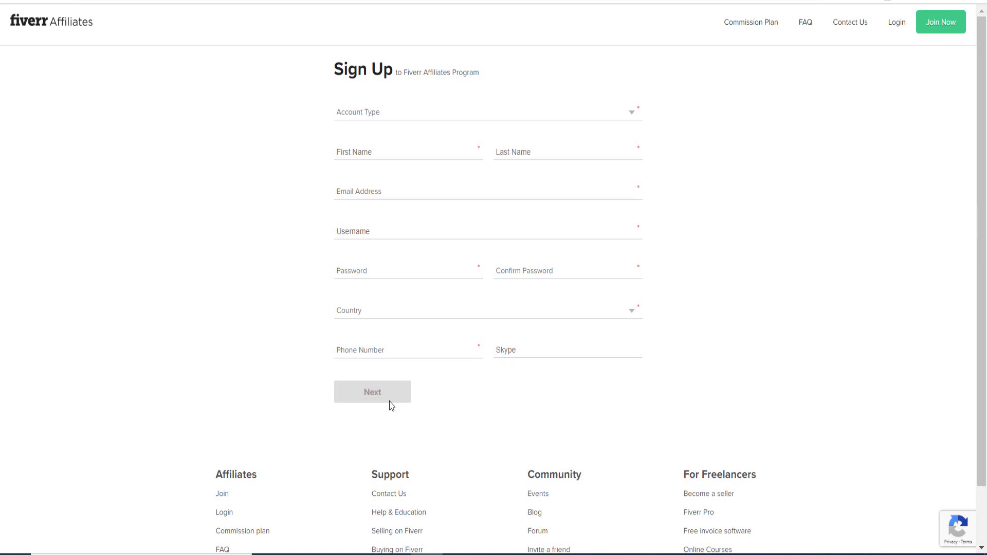
- Log in to the affiliate account with the saved credentials and close the payment details notice with Do not show again ticked
left_click(898, 23)
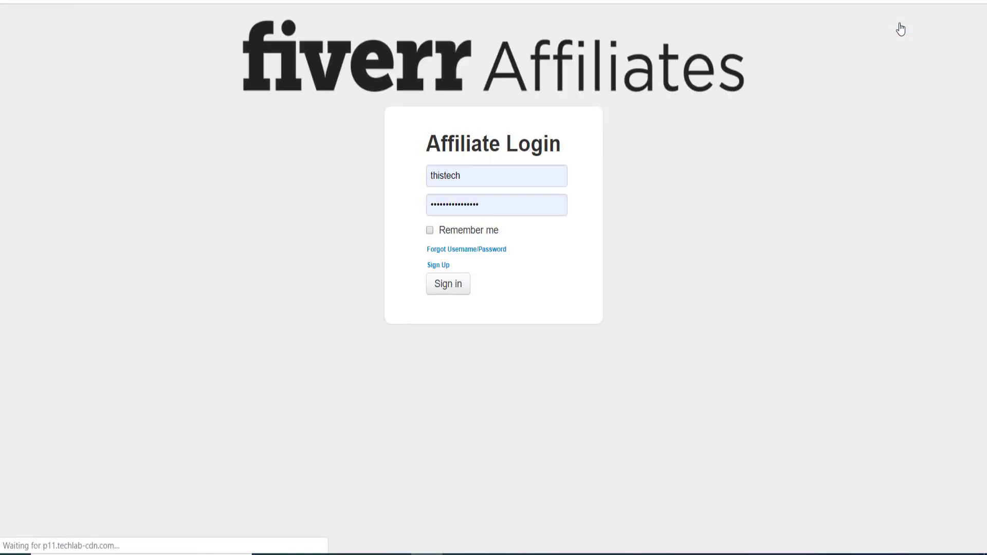
left_click(457, 284)
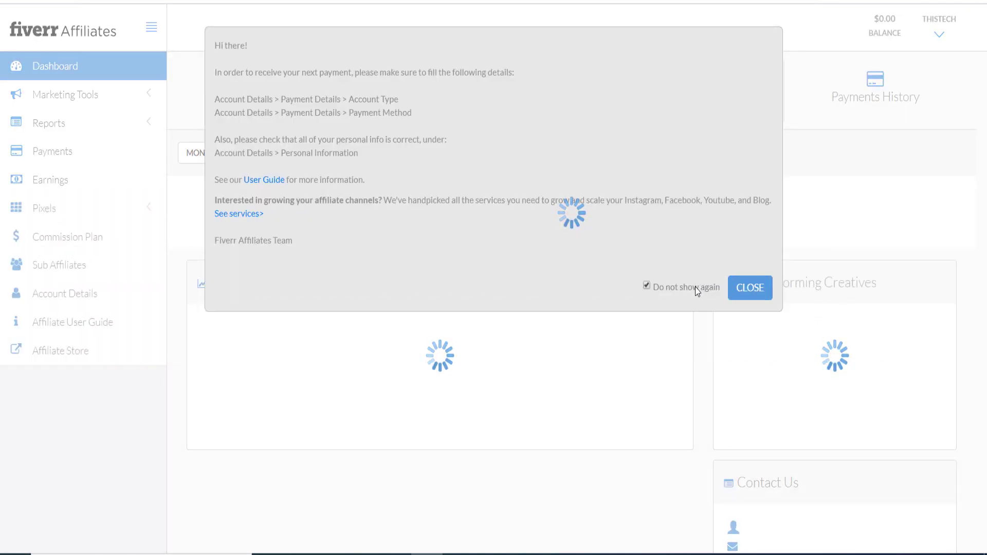
left_click(752, 288)
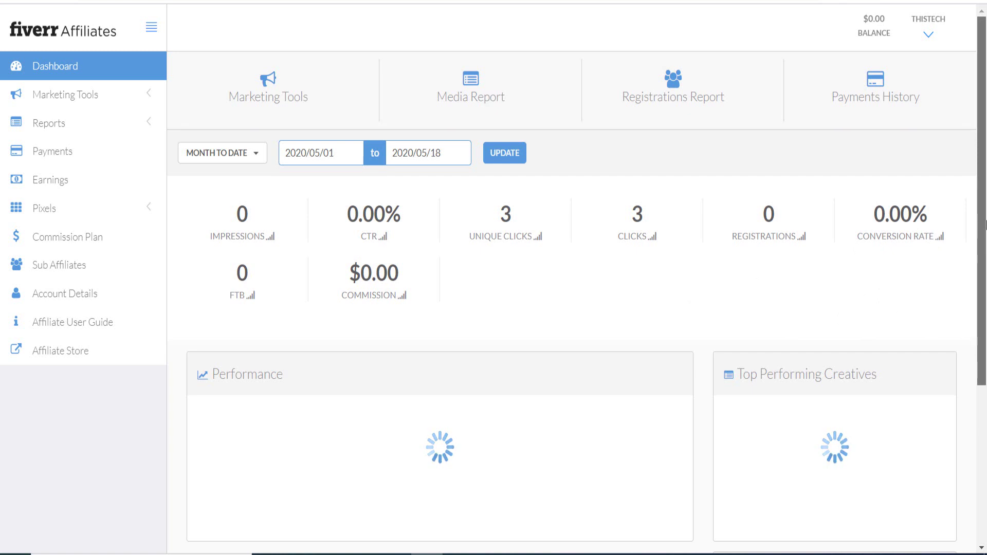
- Review the dashboard's traffic statistics, performance chart, top performing creatives and contact section
left_click_drag(985, 225, 984, 201)
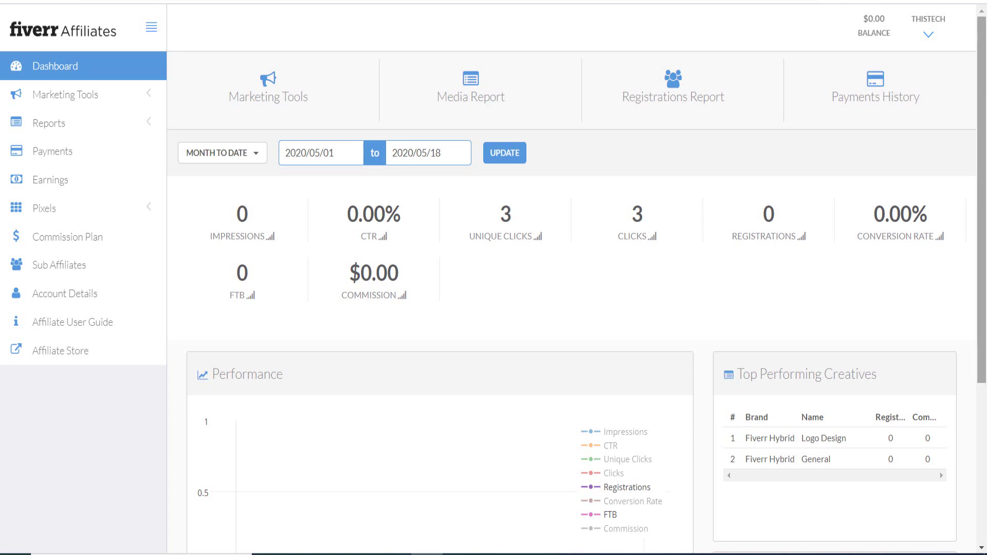
left_click_drag(986, 154, 985, 370)
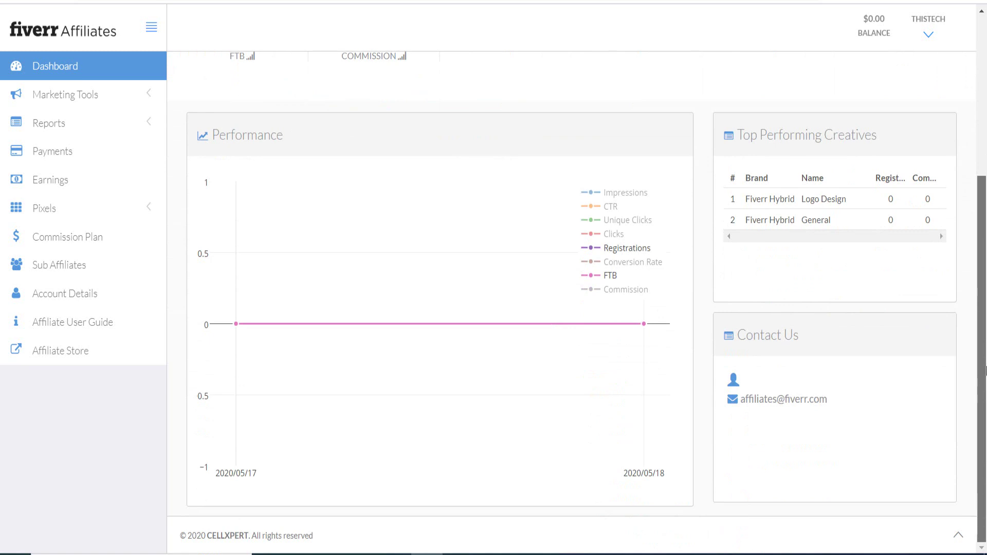
scroll(580, 304, "up", 1)
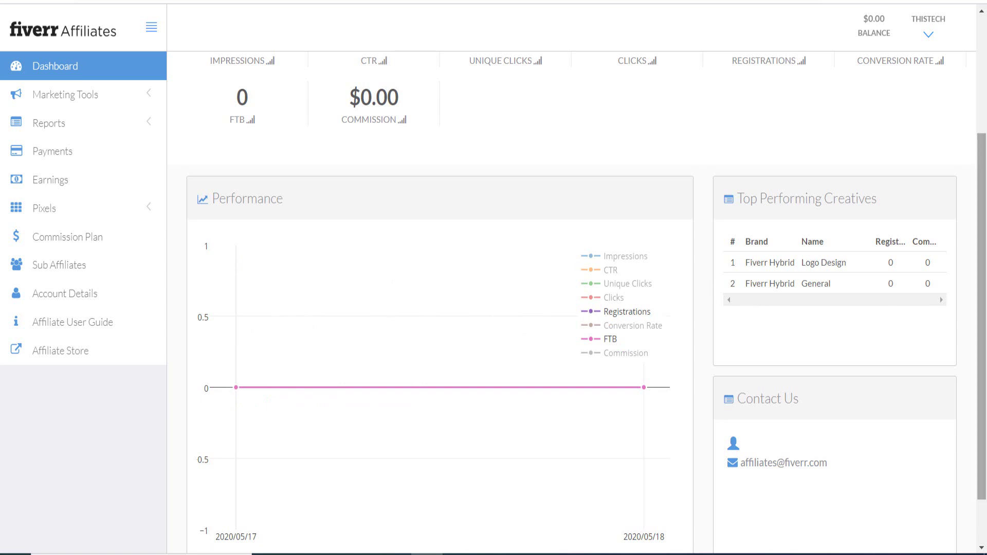
scroll(985, 249, "up", 2)
scroll(986, 249, "up", 1)
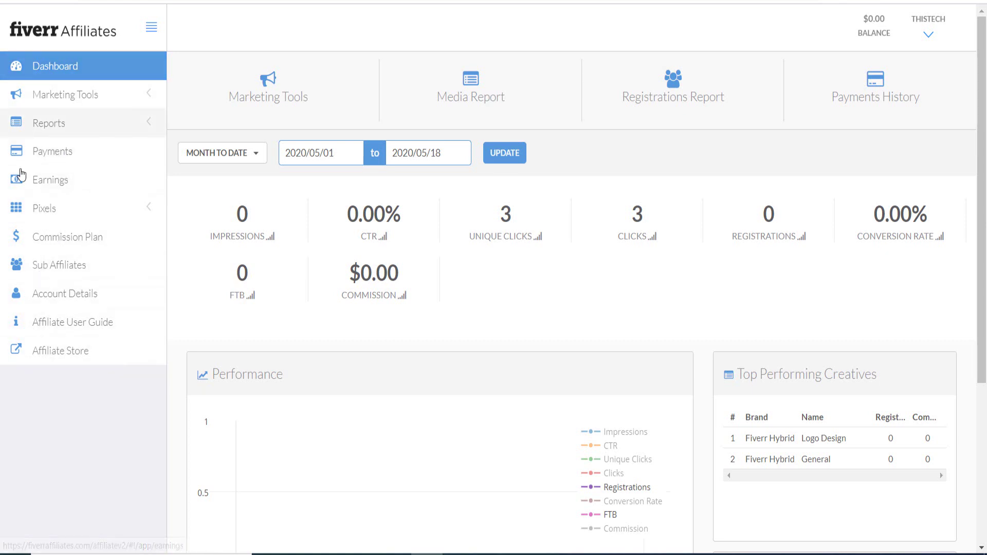
- Open the full list of marketing tools and look through its creatives
left_click(46, 100)
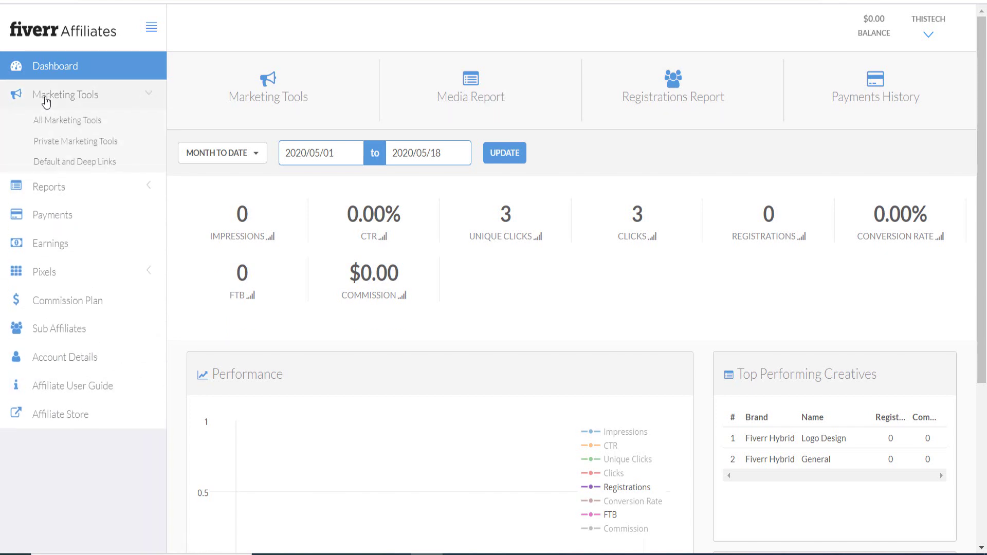
left_click(49, 120)
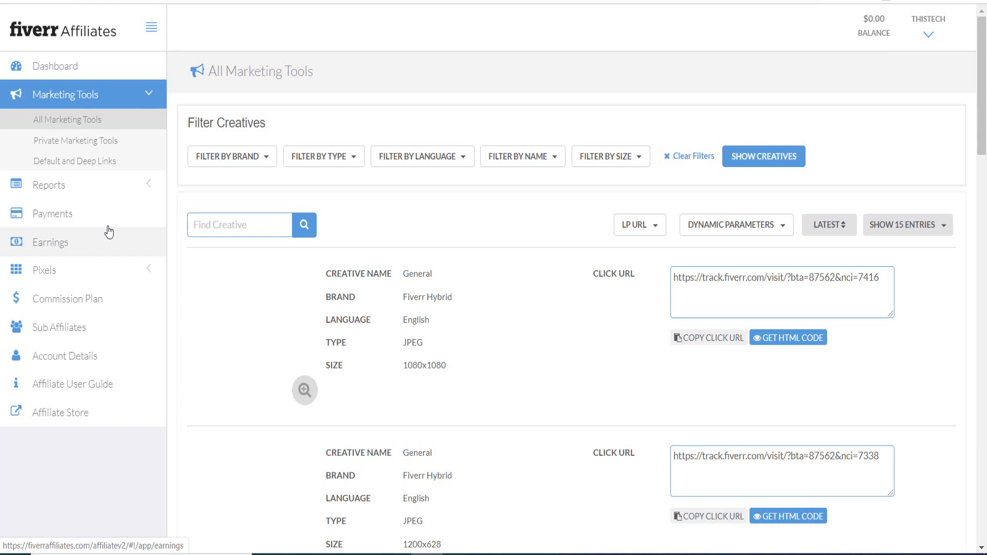
left_click(64, 100)
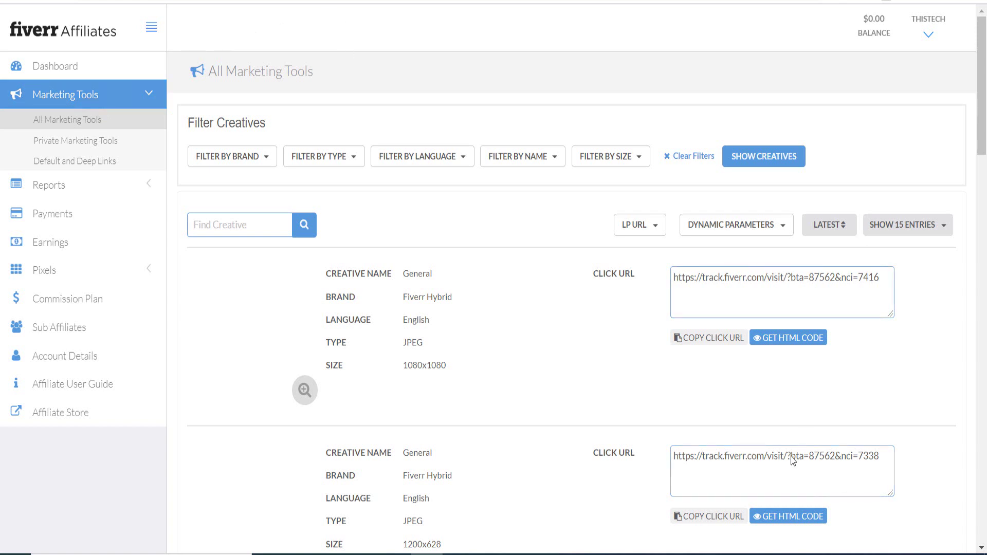
scroll(985, 159, "down", 4)
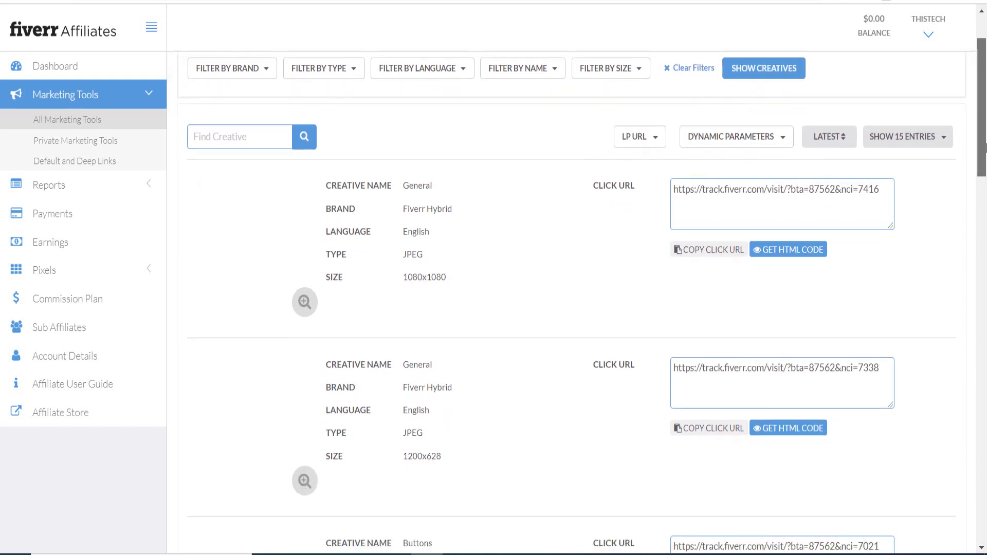
scroll(985, 133, "up", 2)
scroll(985, 117, "up", 2)
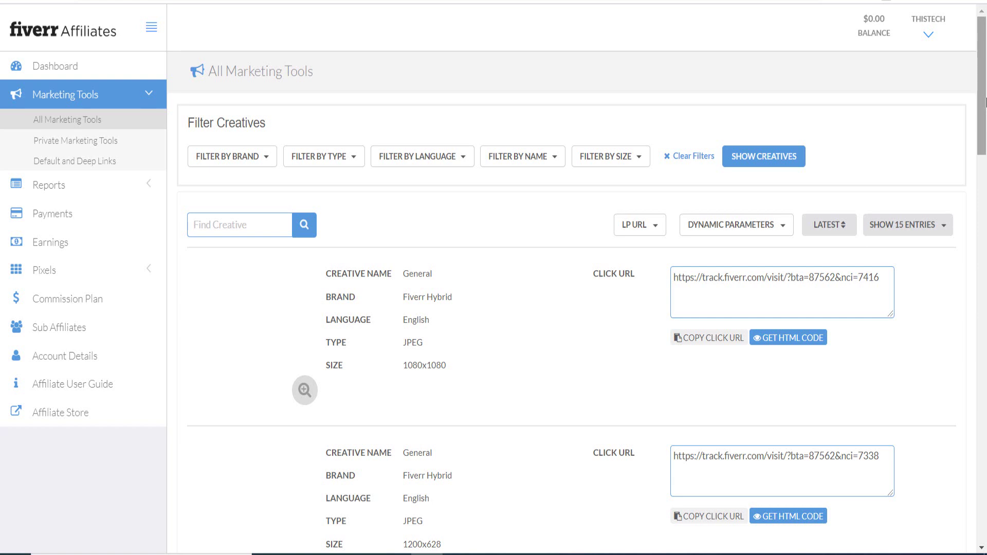
- Check the brand and type filters, then filter the creatives by name to Whiteboard & Explainer Video only and show them
left_click(232, 160)
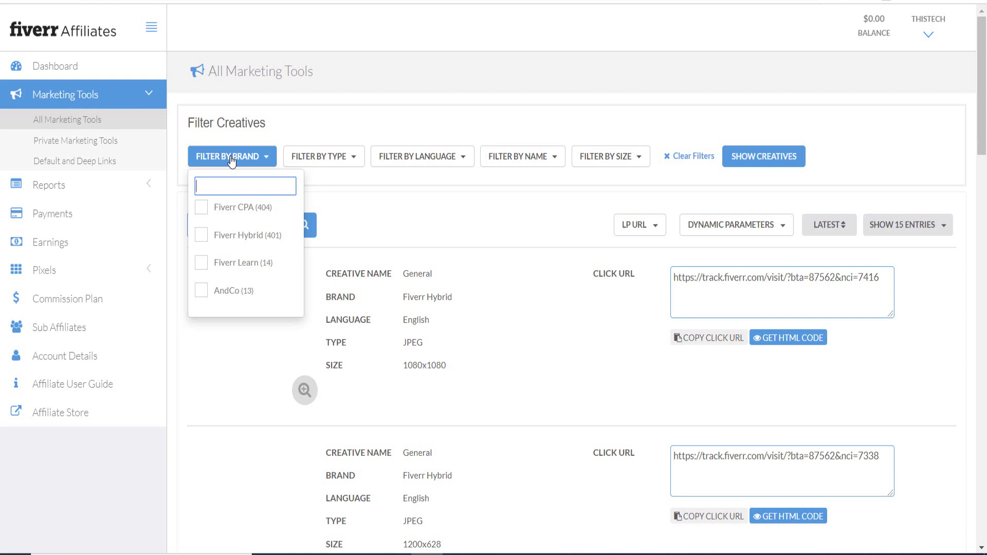
left_click(336, 162)
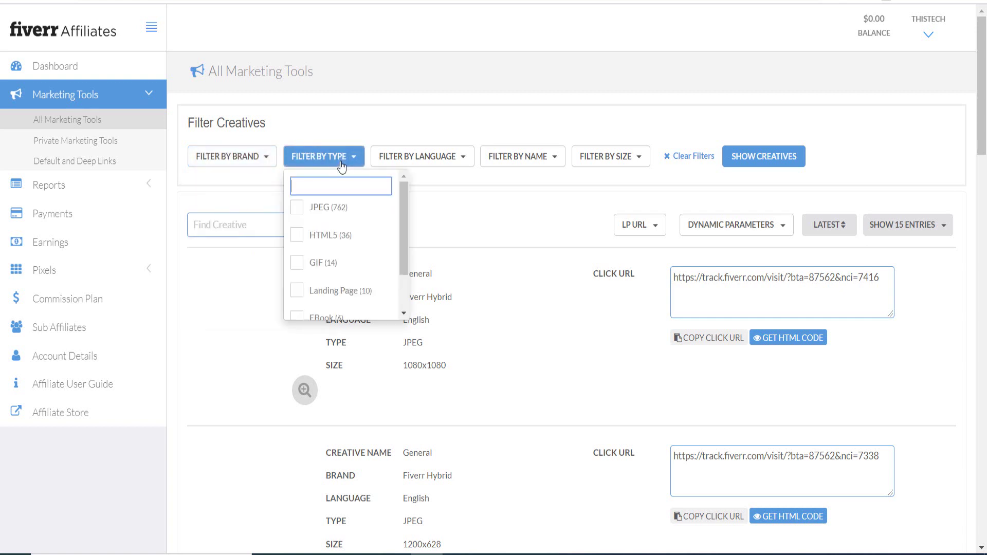
left_click(536, 163)
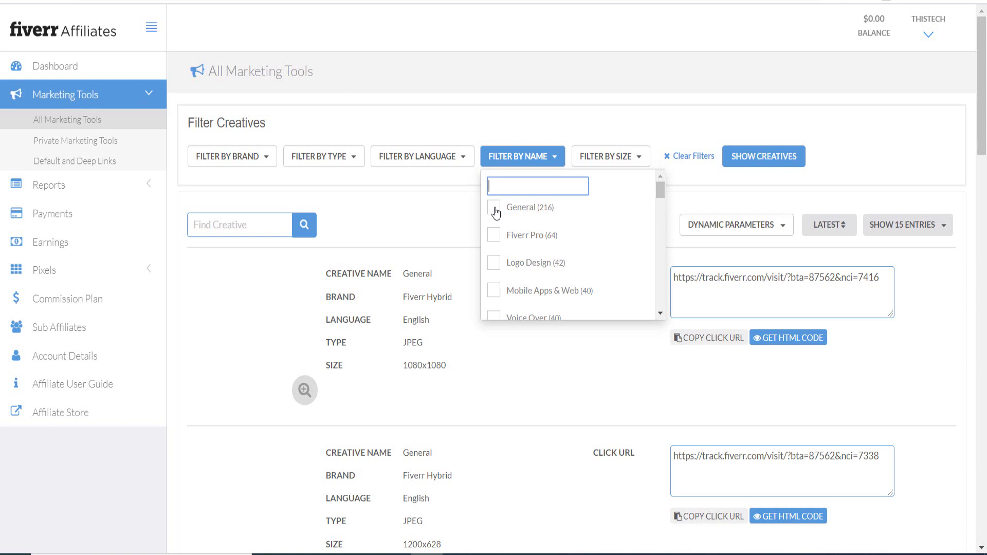
left_click(494, 263)
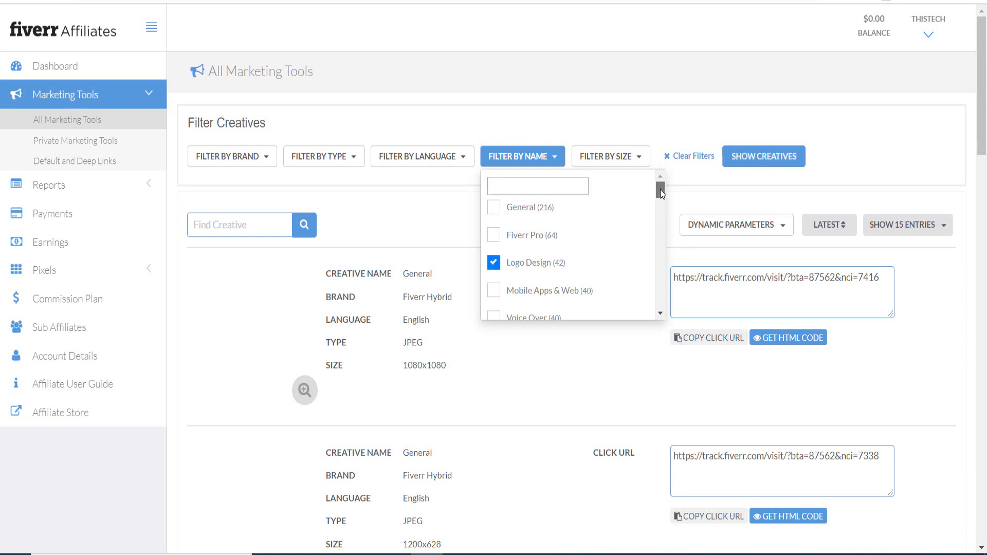
left_click_drag(660, 189, 660, 205)
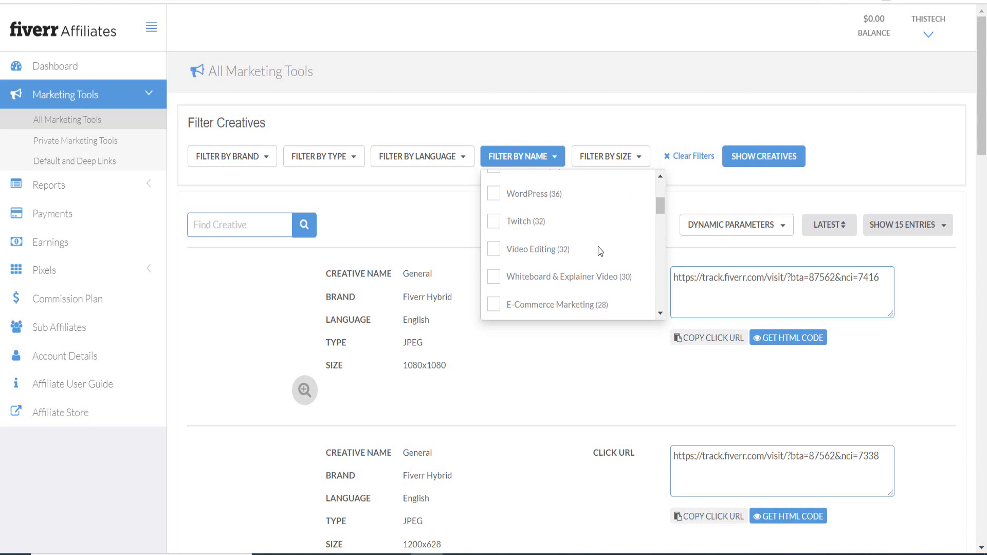
left_click(494, 279)
left_click_drag(656, 204, 656, 189)
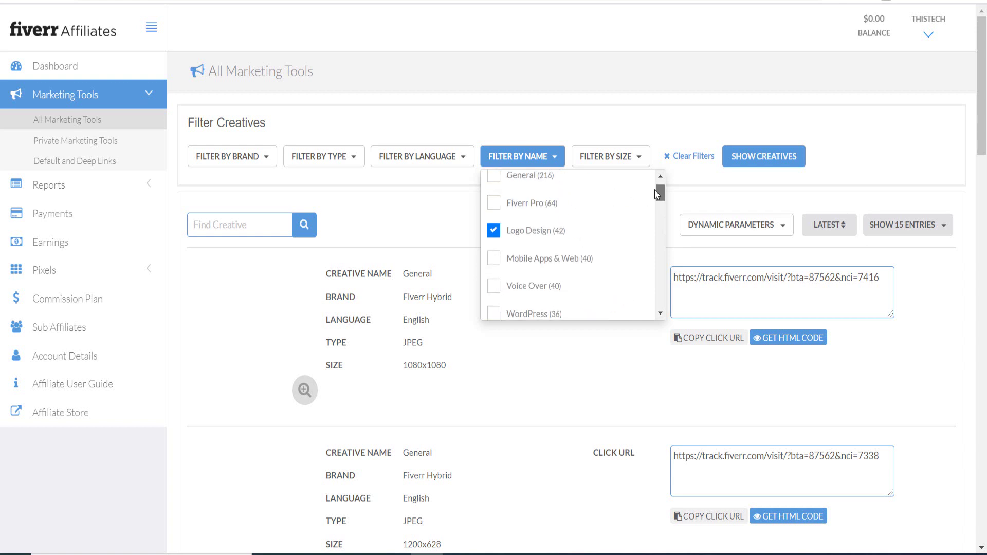
left_click(495, 232)
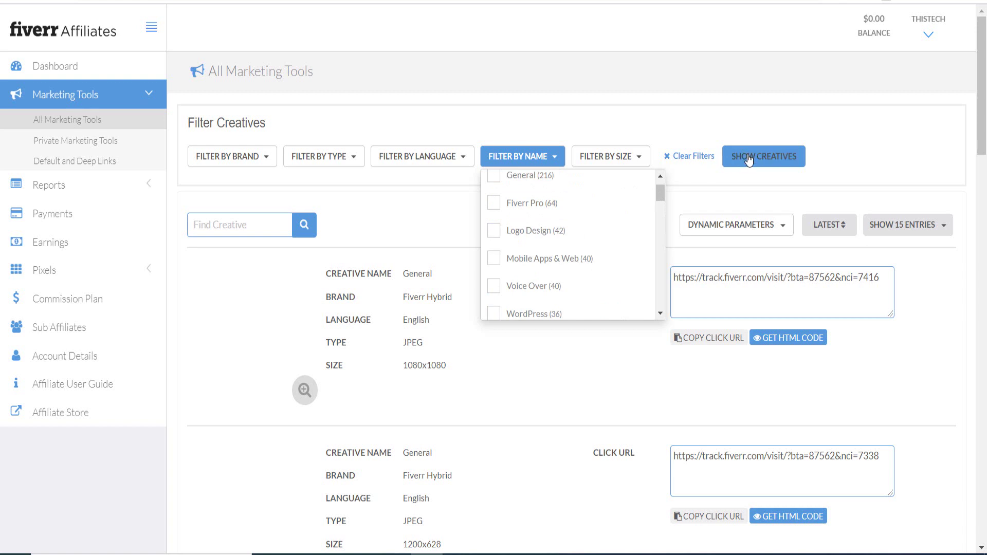
left_click(748, 161)
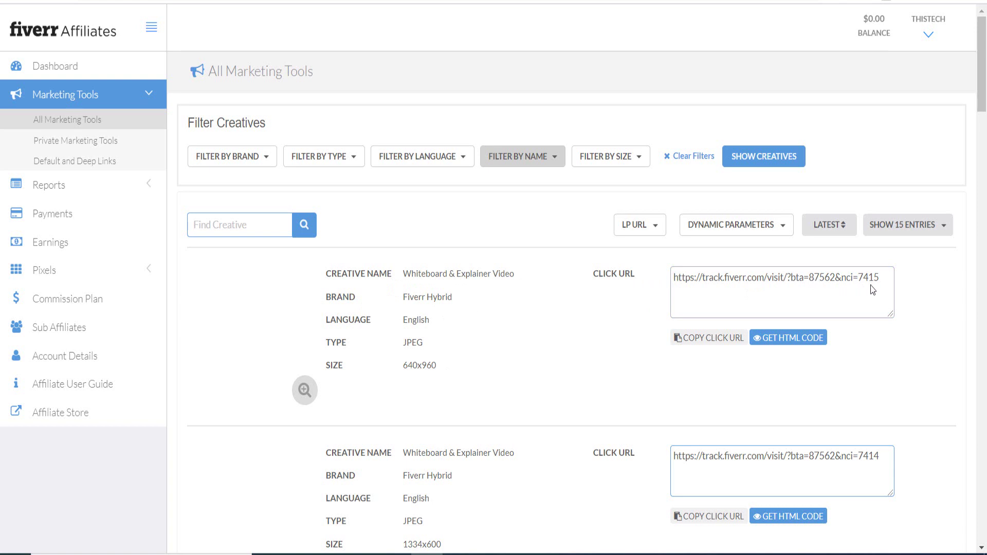
- Copy the click URL of the 640x960 Whiteboard & Explainer Video creative
left_click(701, 344)
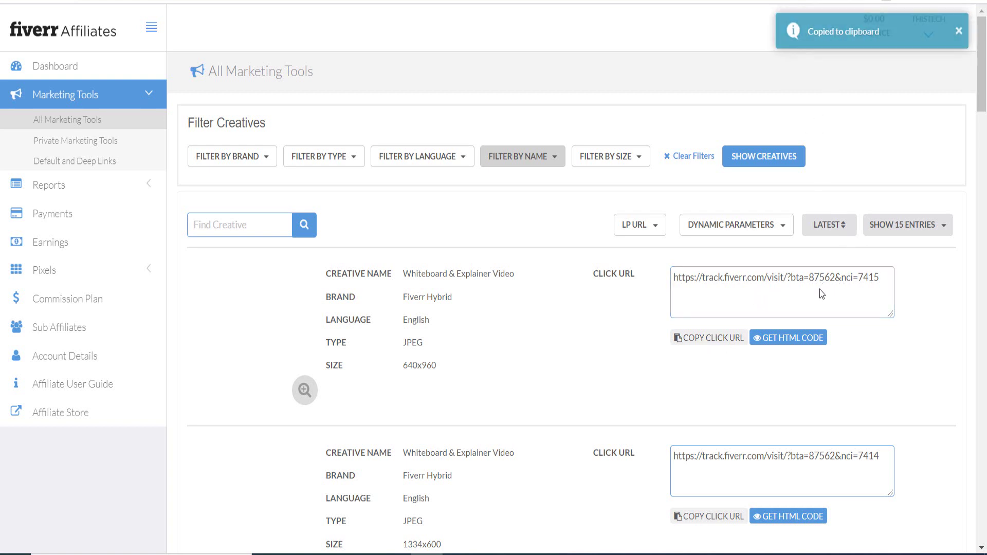
left_click_drag(881, 283, 574, 269)
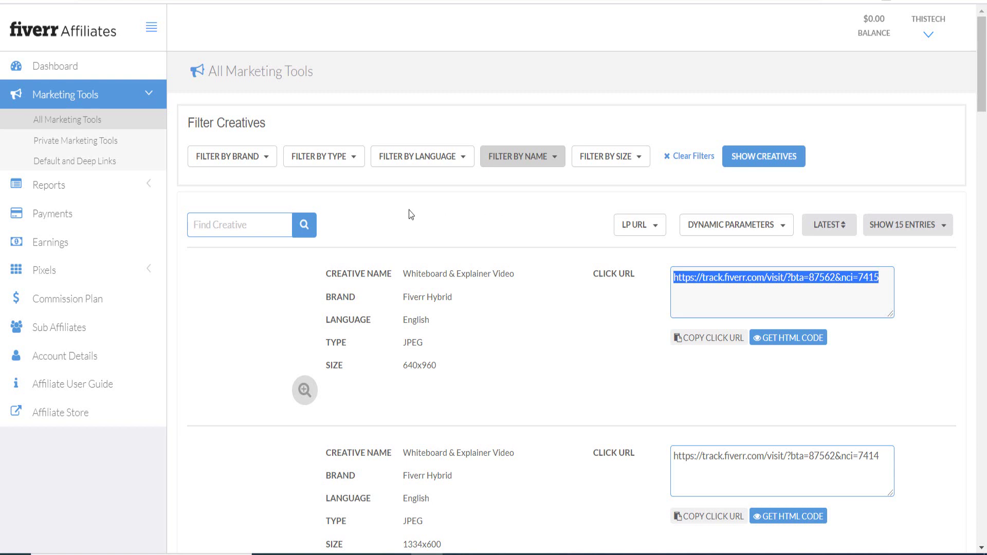
- Open the Payment Request page and read the payout threshold conditions
left_click(76, 224)
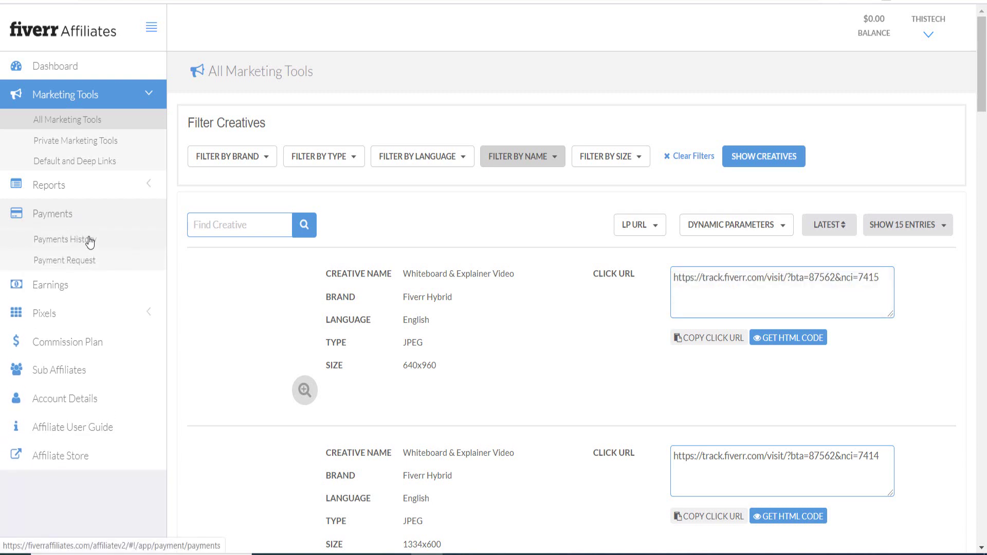
left_click(53, 263)
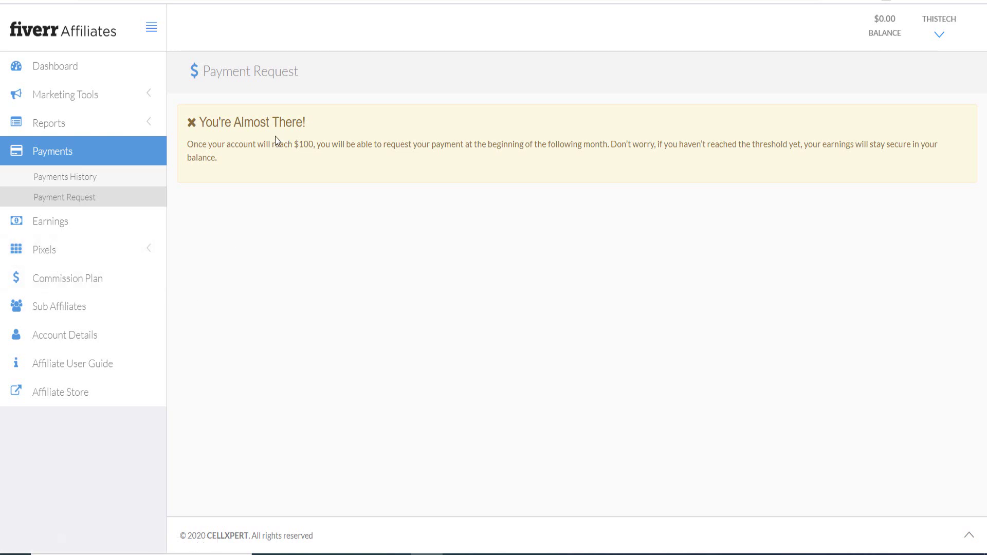
double_click(307, 144)
left_click_drag(230, 165, 187, 141)
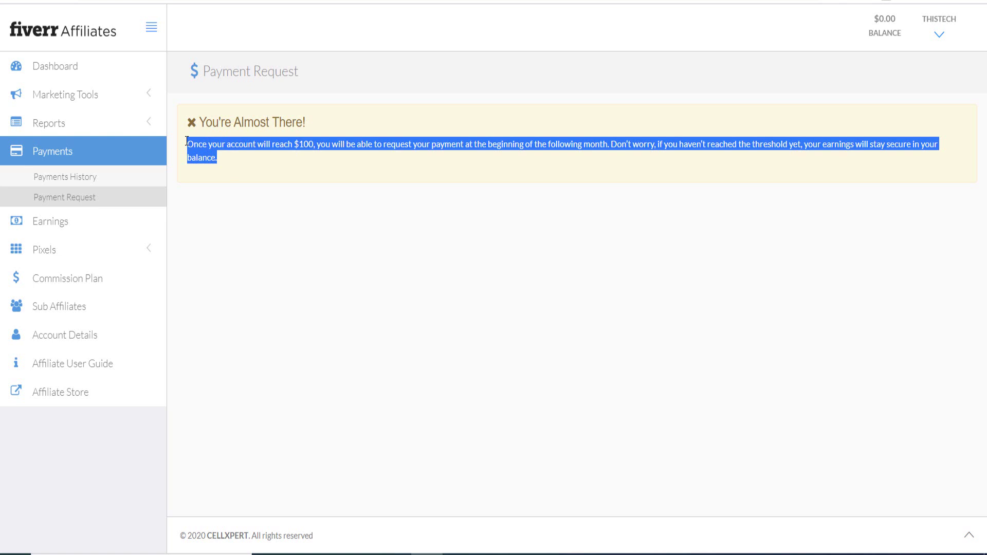
left_click(213, 207)
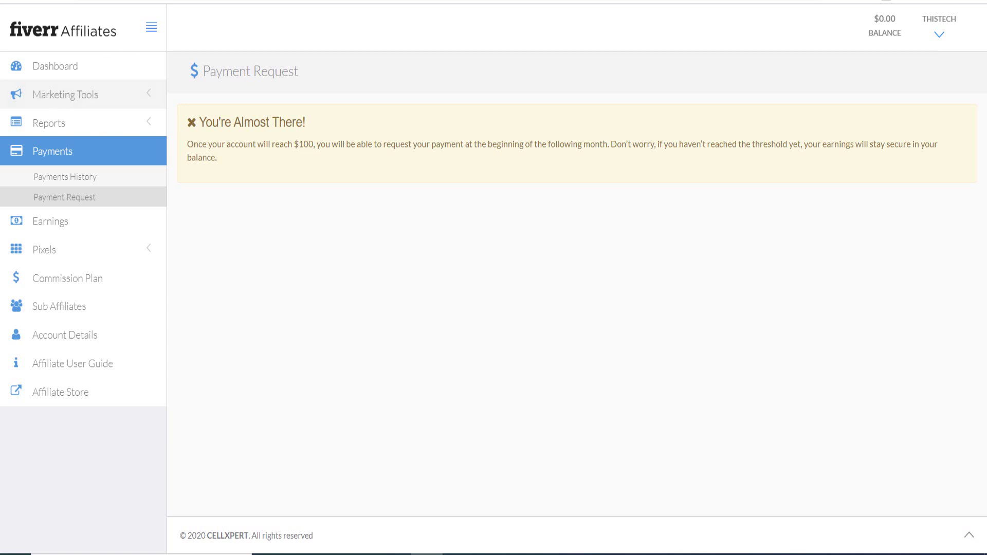
- Switch to the Google results for "fiverr affiliate cookie life" and highlight the registration period in the featured snippet
key("ctrl+Tab")
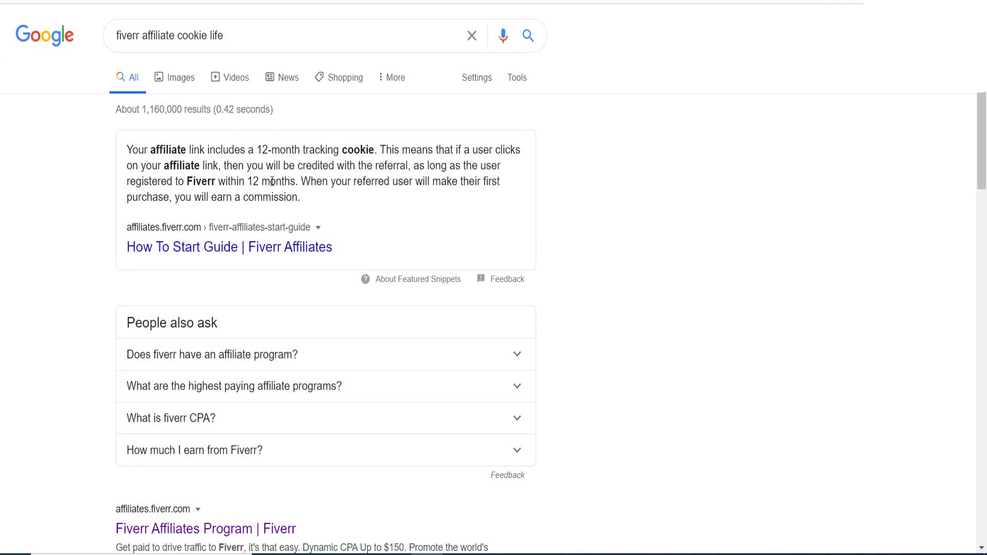
left_click_drag(296, 181, 247, 181)
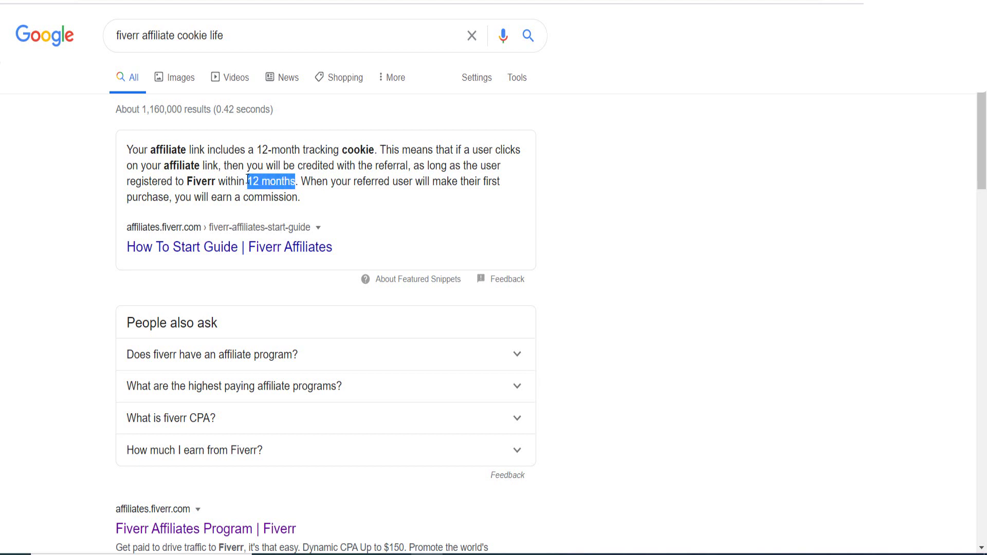